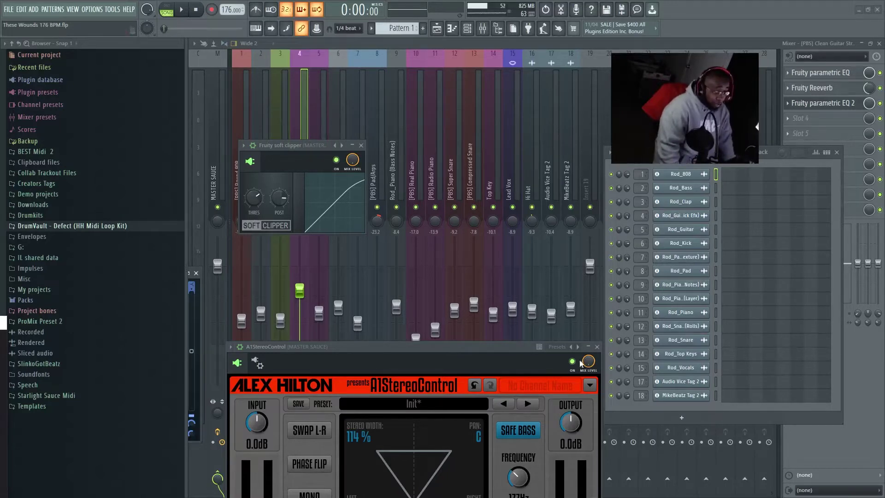
Step: Close the A1StereoControl and Soft Clipper plugin windows and bring up the song playlist
click(597, 346)
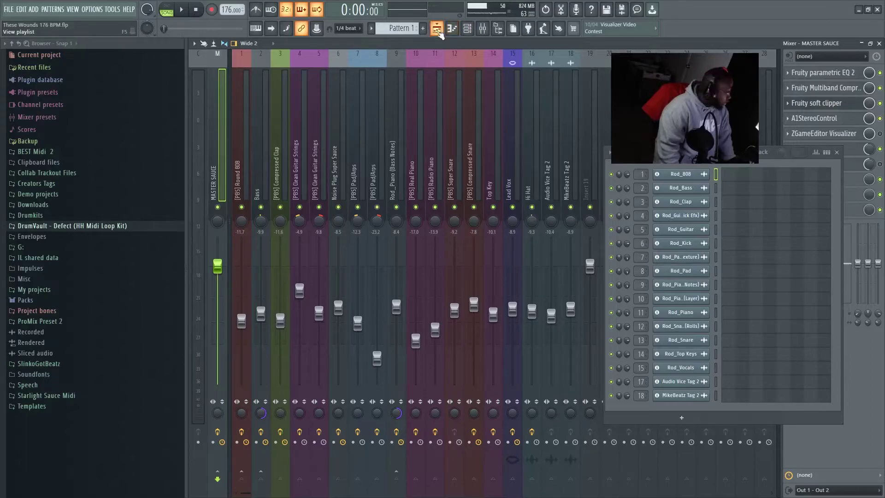
click(436, 31)
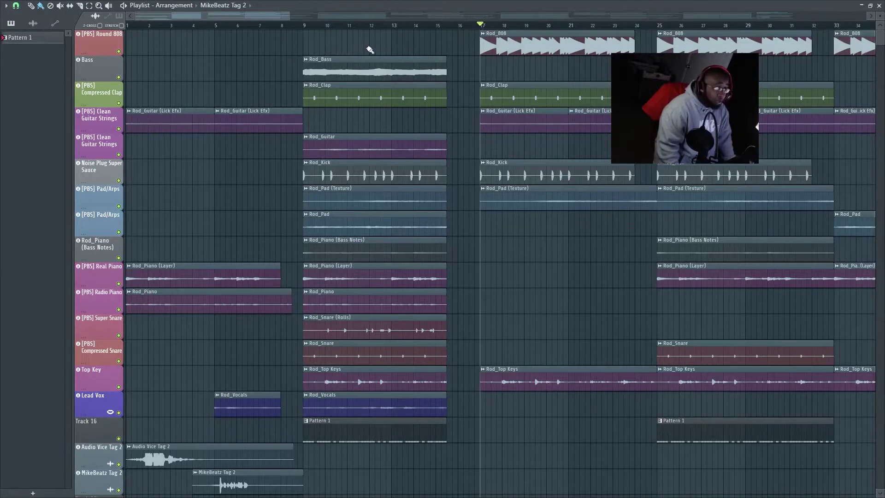
Step: Preview the arrangement, then solo the Bass track and play it from bar 9
key(space)
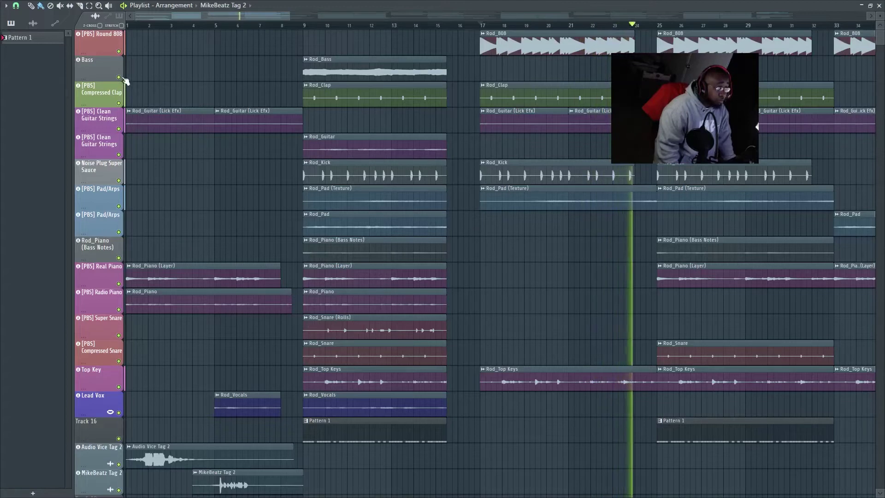
key(space)
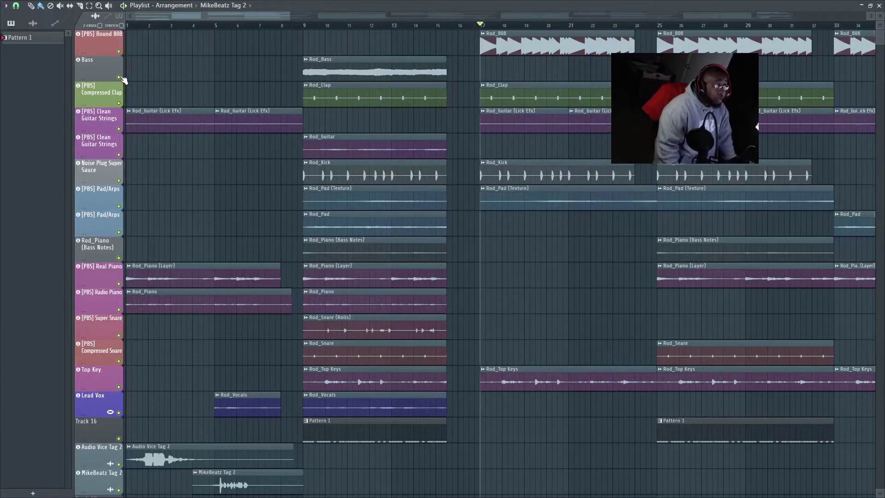
right_click(120, 77)
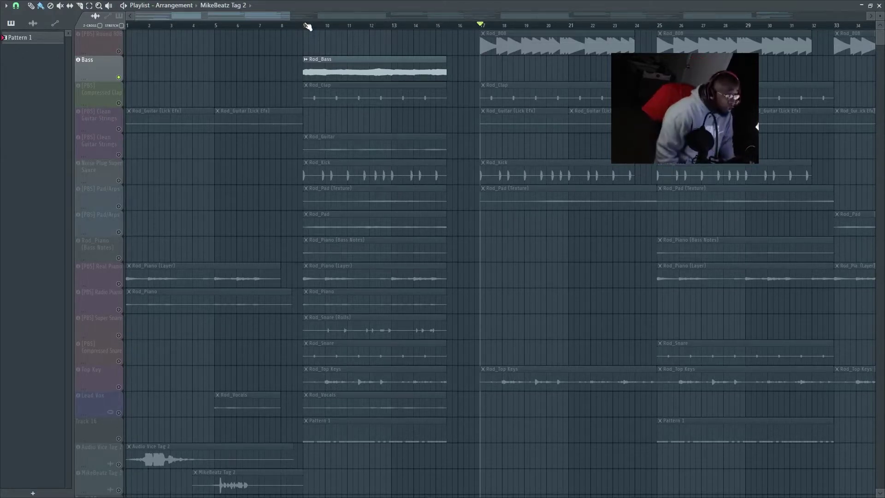
click(307, 26)
key(space)
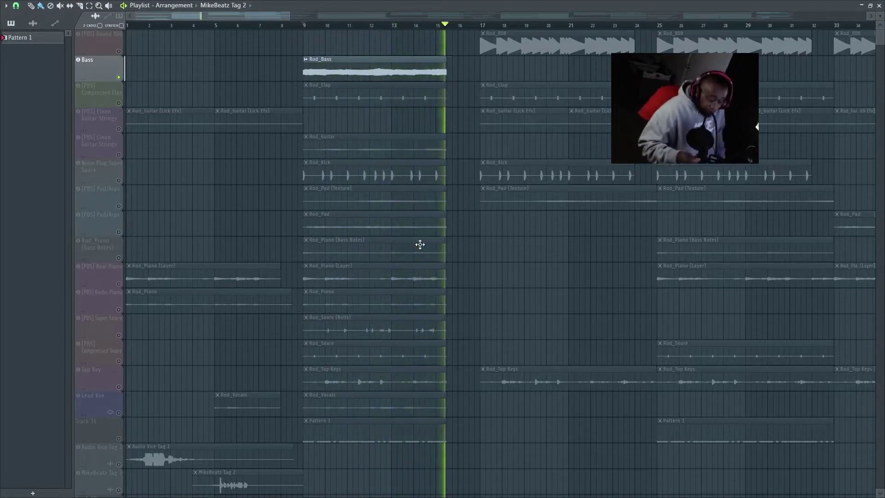
key(space)
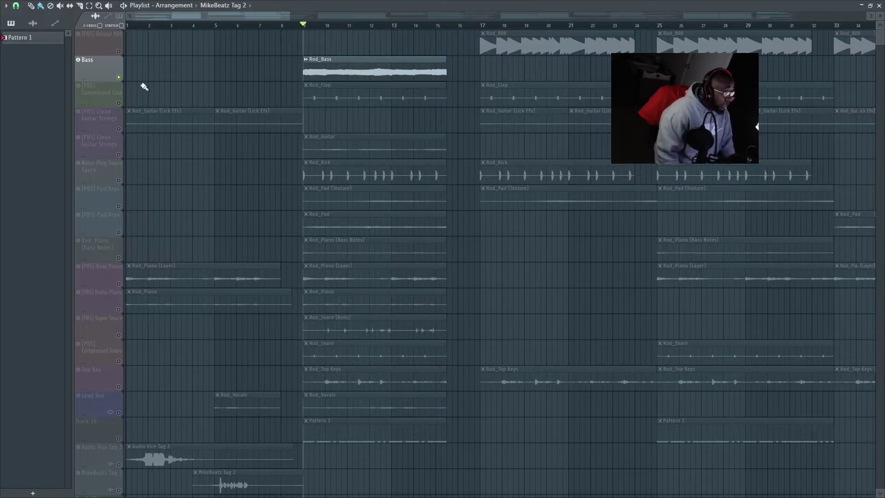
Step: Solo the Compressed Clap track and audition it from bar 9
click(118, 105)
key(space)
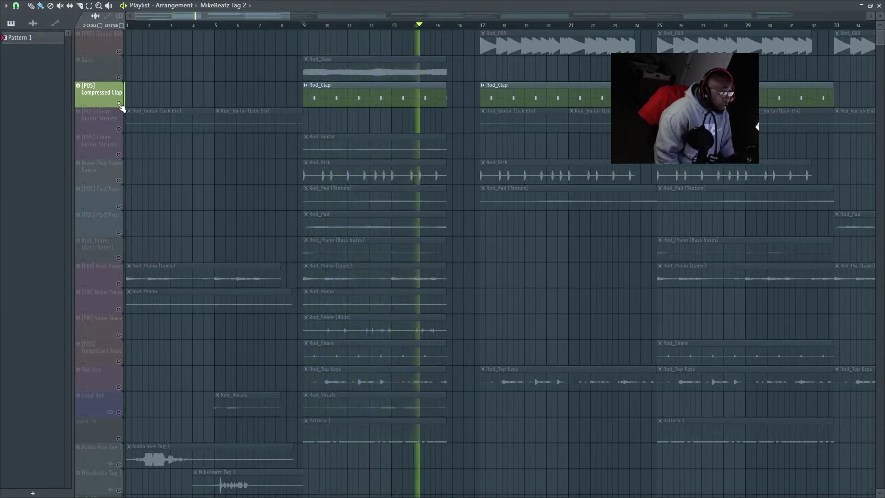
key(space)
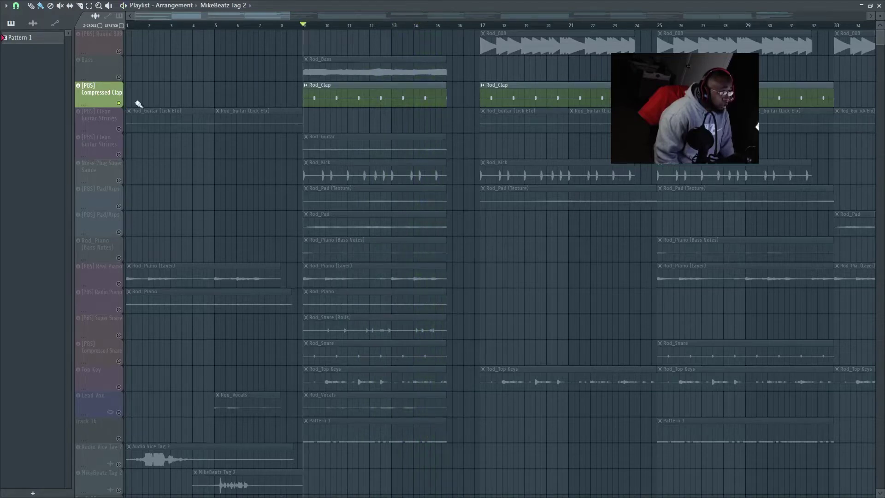
Step: Solo and audition each of the two Clean Guitar Strings tracks in turn
click(125, 132)
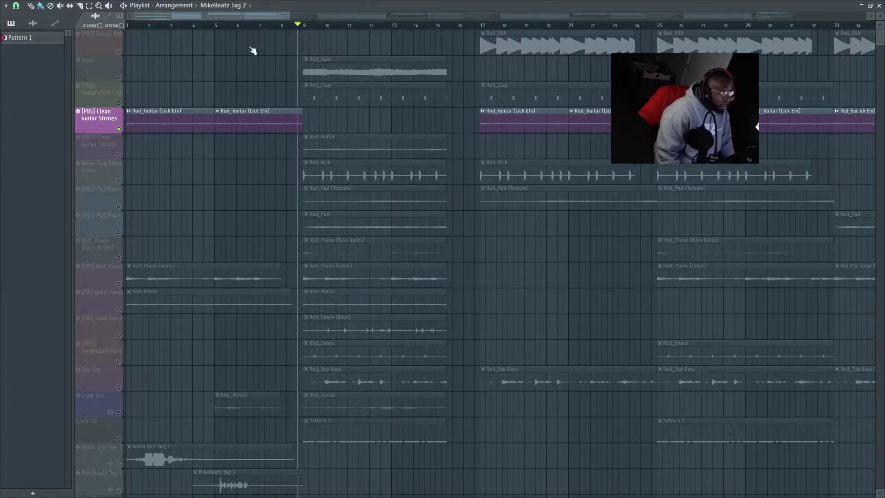
key(space)
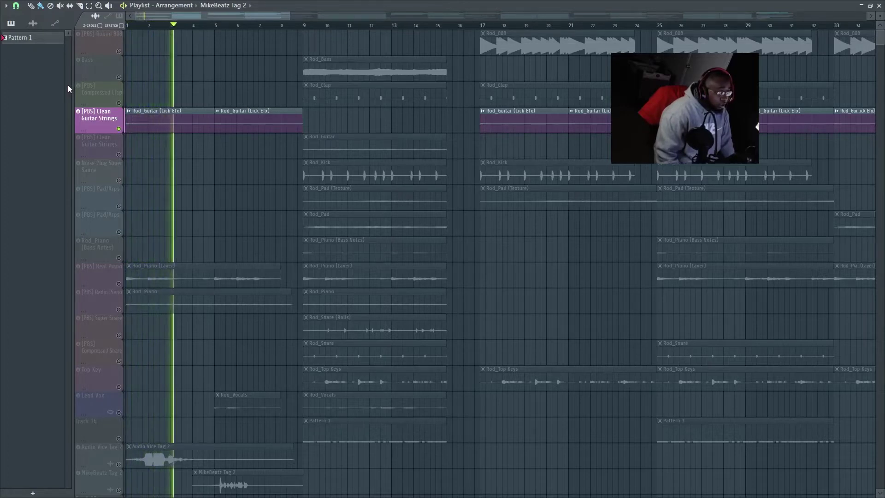
key(space)
key(space)
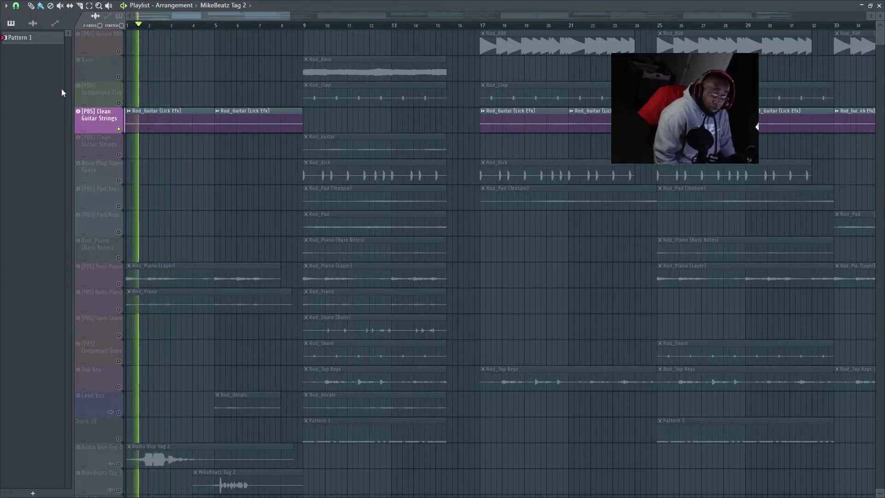
key(space)
click(119, 158)
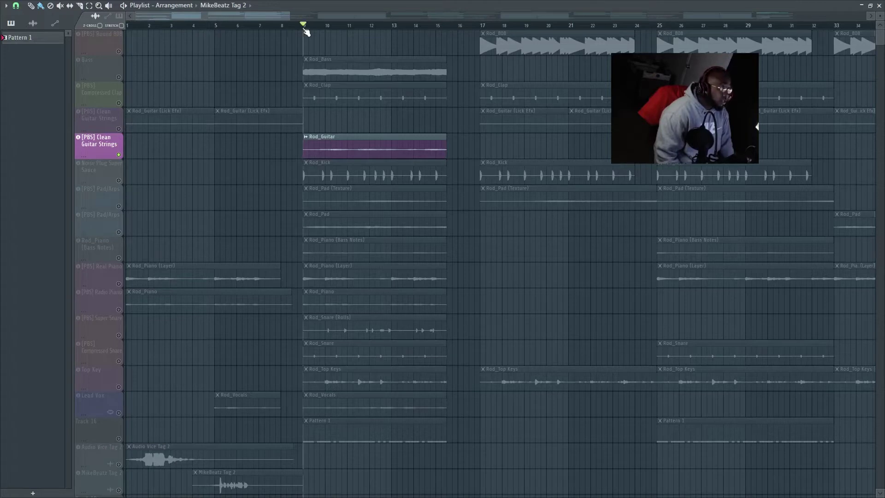
key(space)
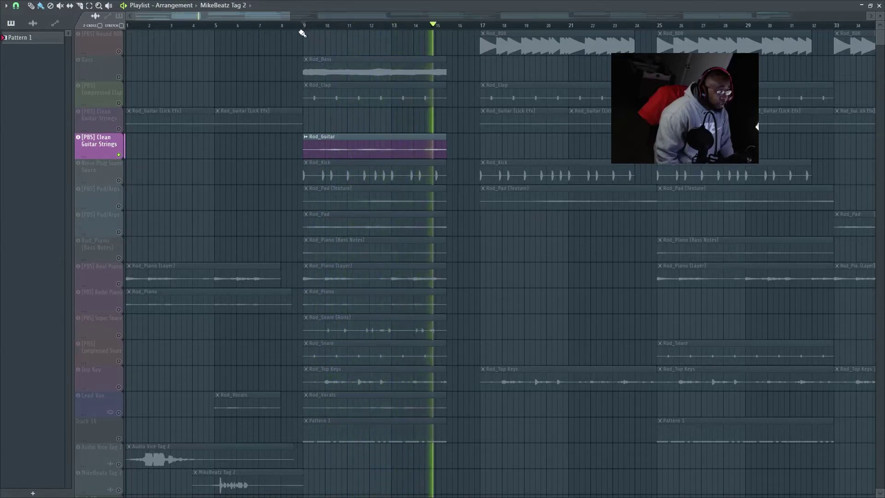
key(space)
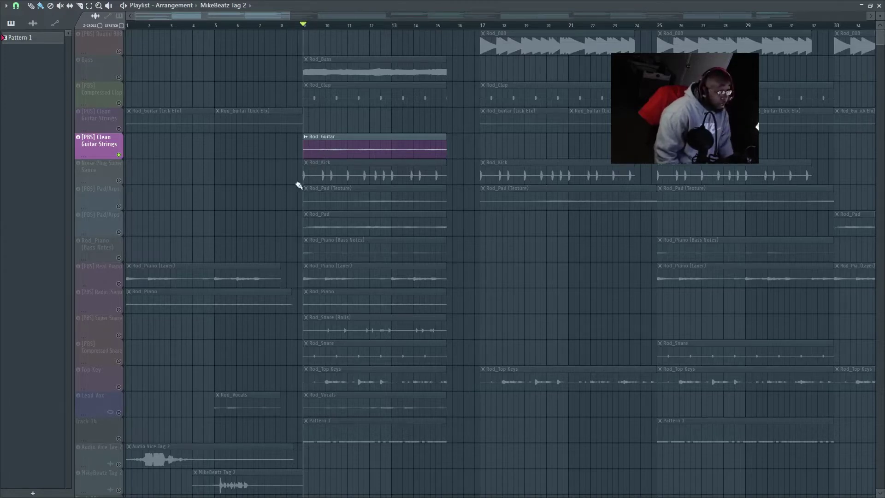
Step: Audition the Noise Plug Super Sauce kick and both Pad/Arps tracks solo from bar 9
click(120, 183)
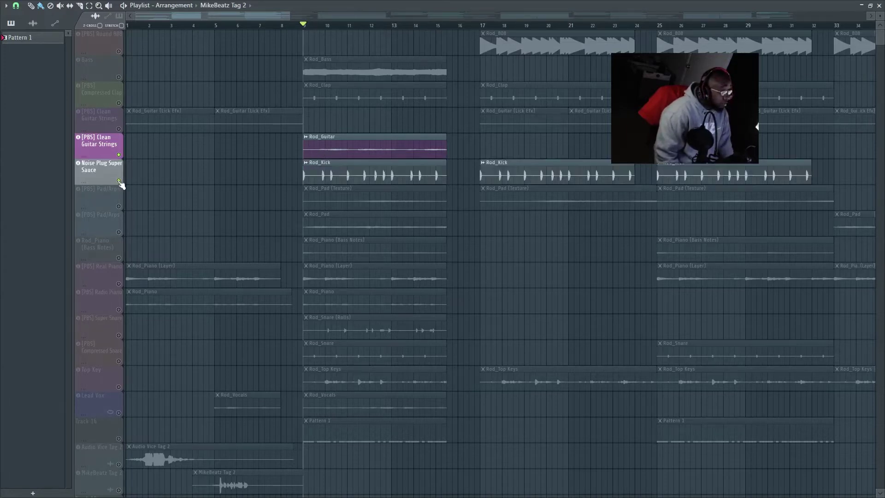
key(space)
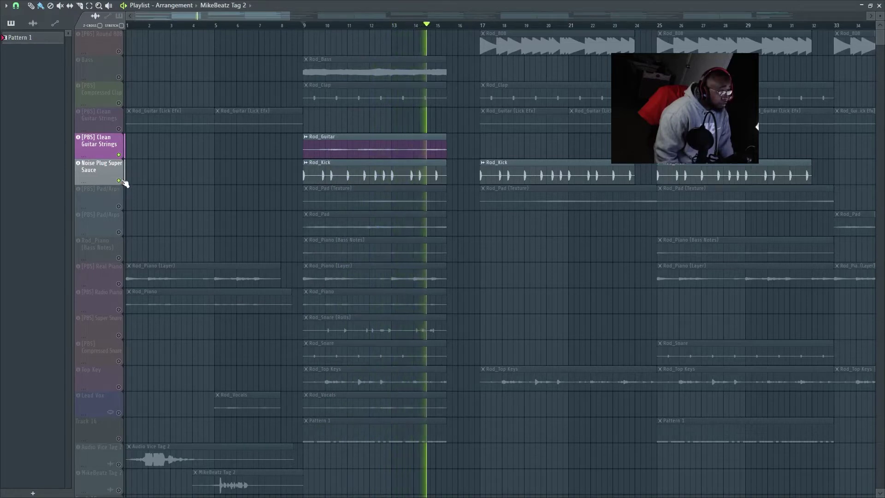
key(space)
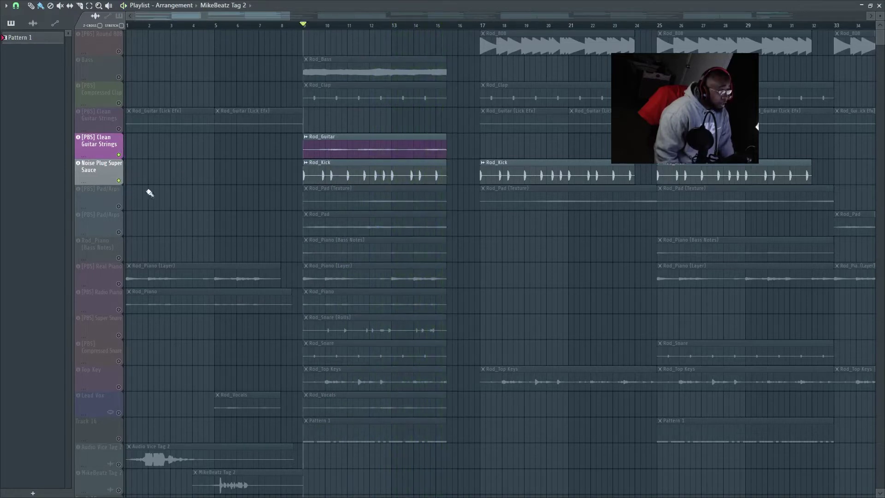
click(120, 207)
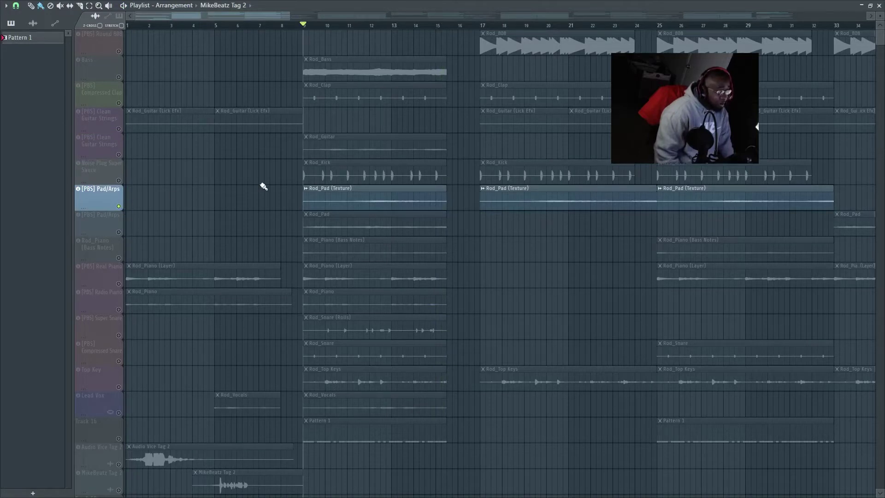
key(space)
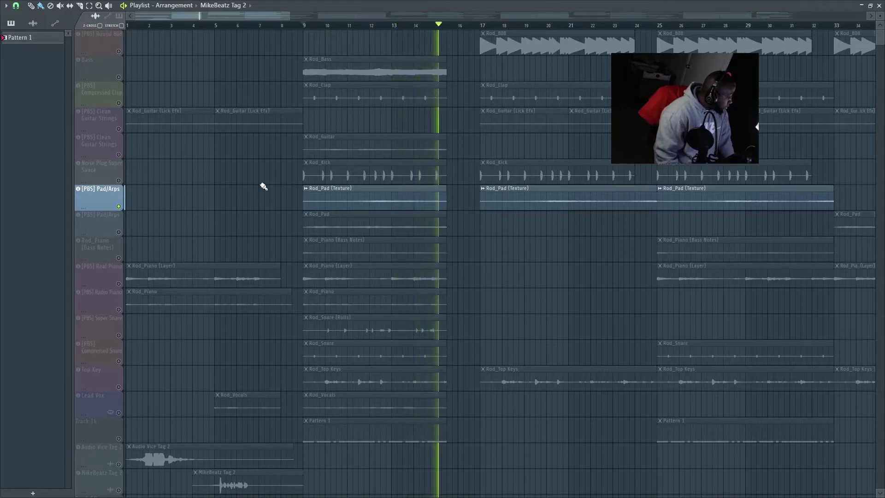
key(space)
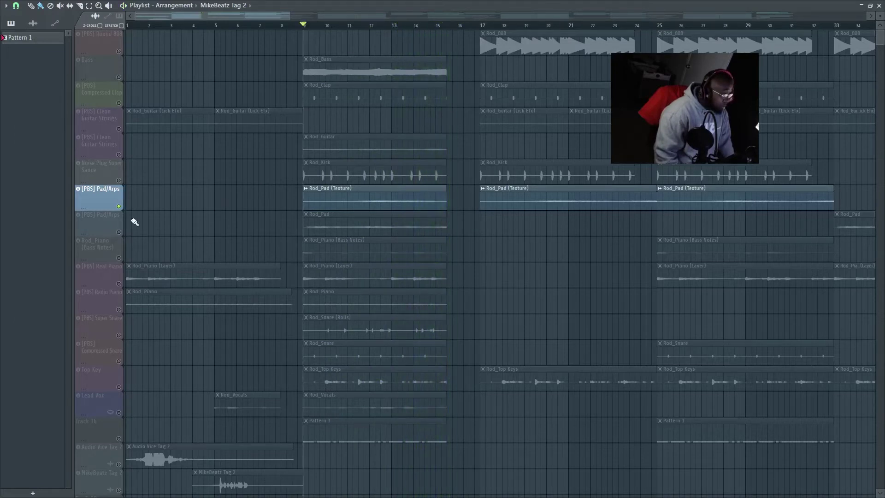
click(123, 232)
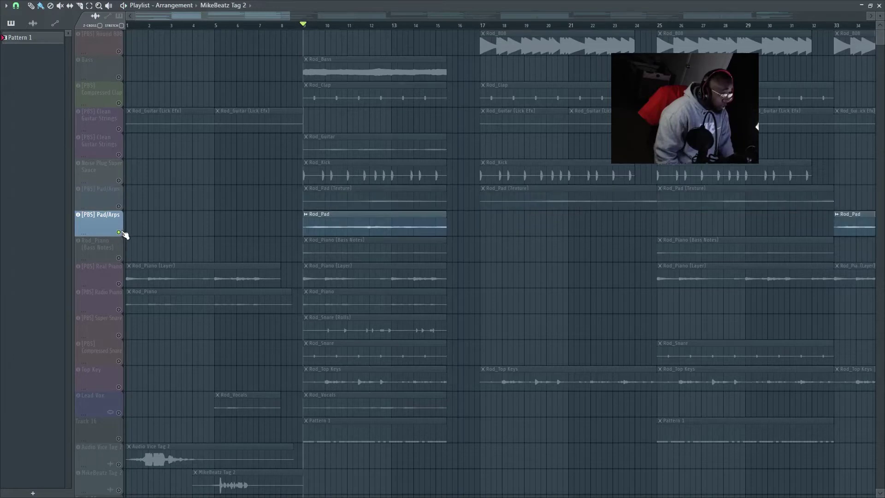
key(space)
Step: Solo the Rod_Piano (Bass Notes) track and play it from bar 9
click(121, 260)
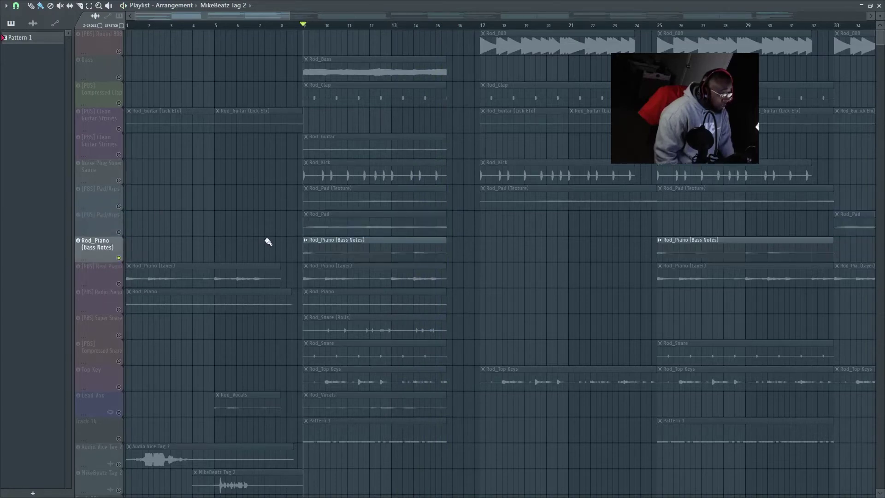
key(space)
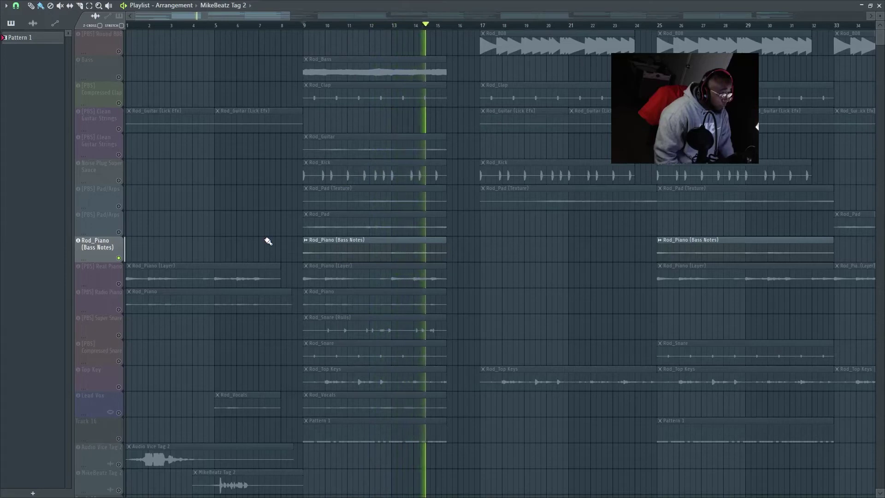
key(space)
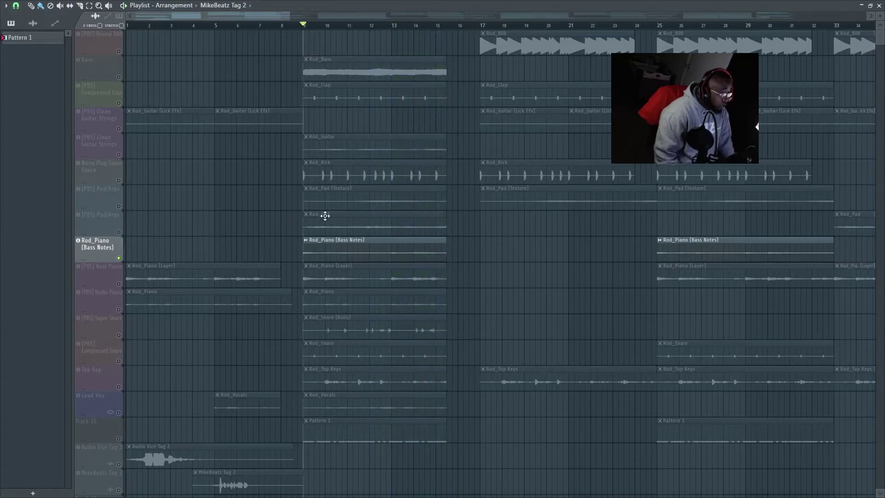
Step: Audition the Real Piano and Radio Piano tracks, then the Radio Piano with the Compressed Snare
click(125, 284)
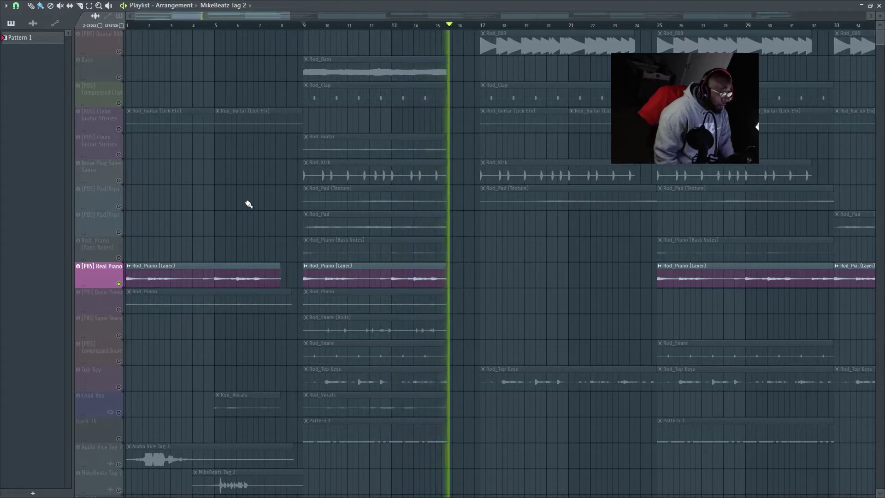
click(121, 312)
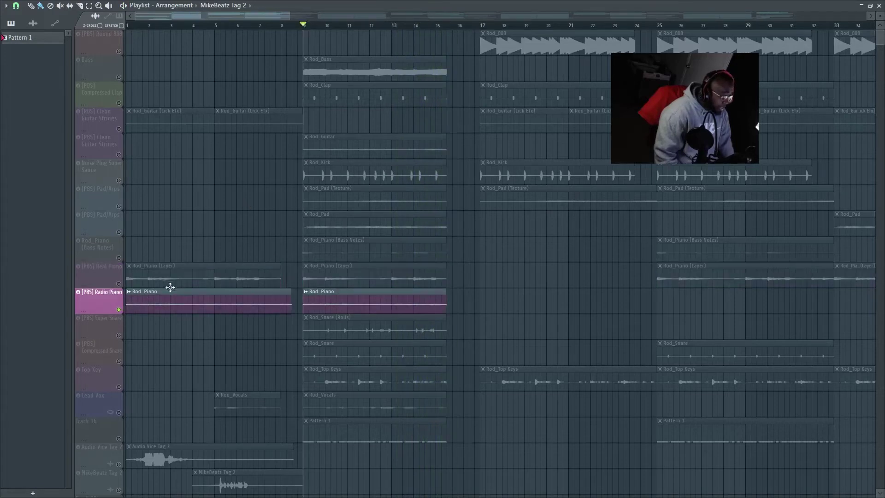
key(space)
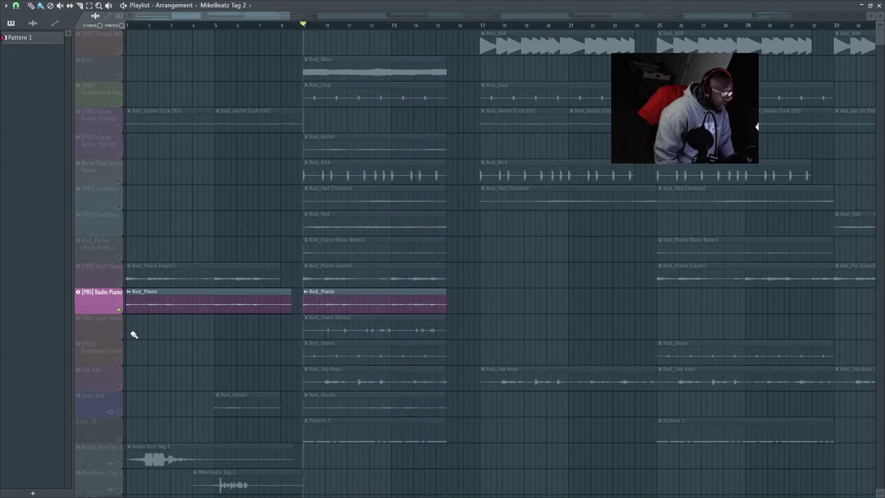
click(119, 361)
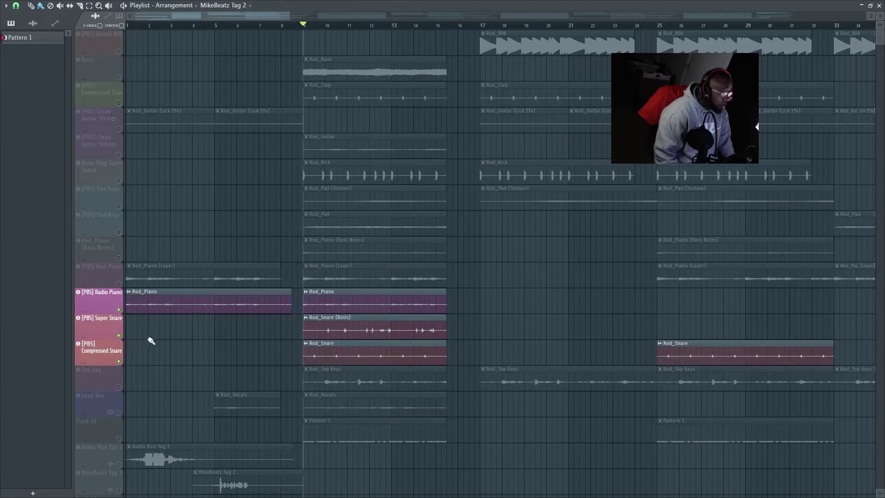
key(space)
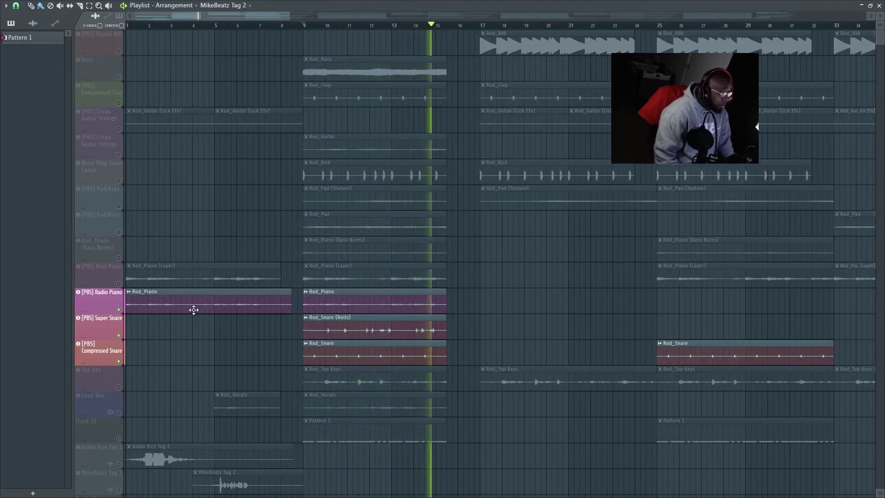
key(space)
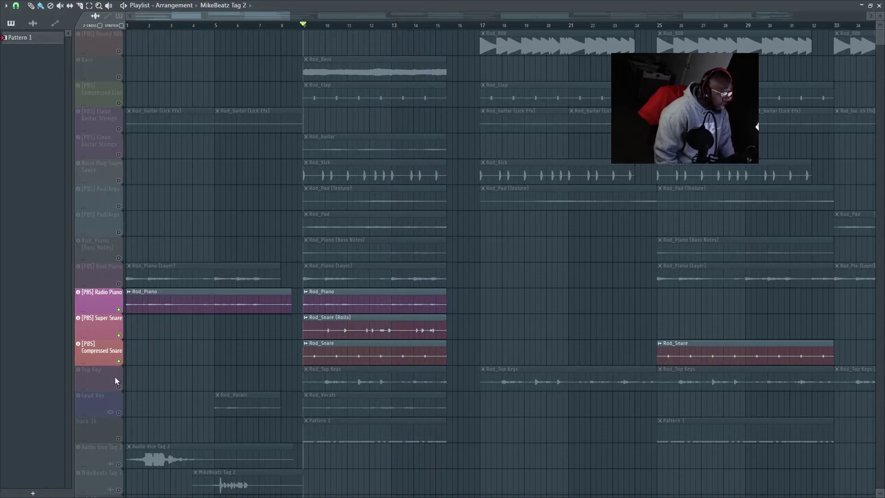
Step: Solo the Top Key track and play its Rod_Top Keys clip from bar 9
click(116, 382)
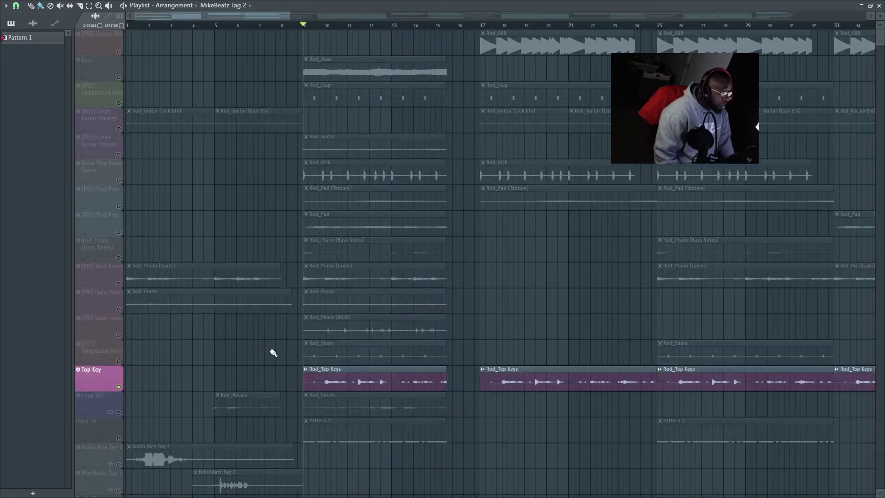
key(space)
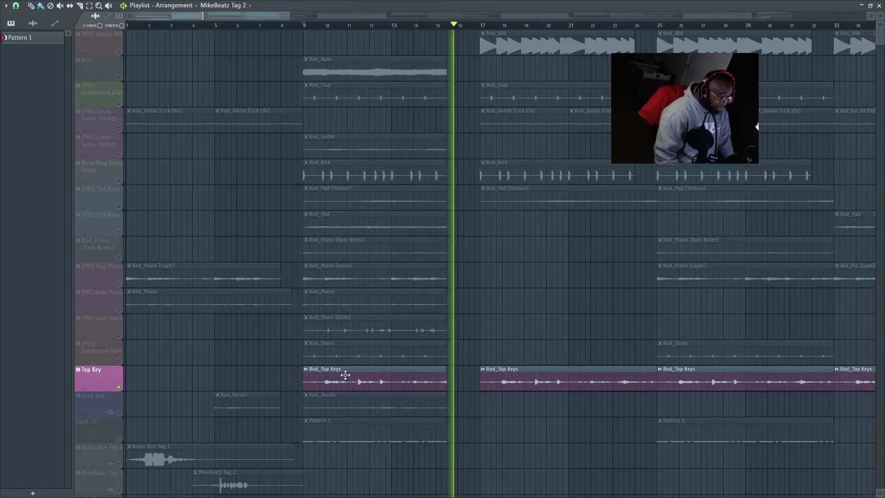
key(space)
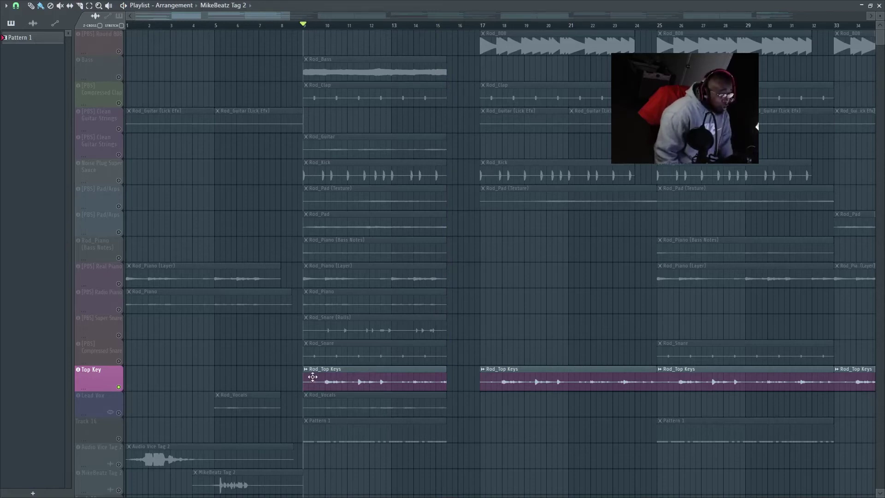
Step: Solo Lead Vox with Track 16 and play them from bar 9
click(122, 410)
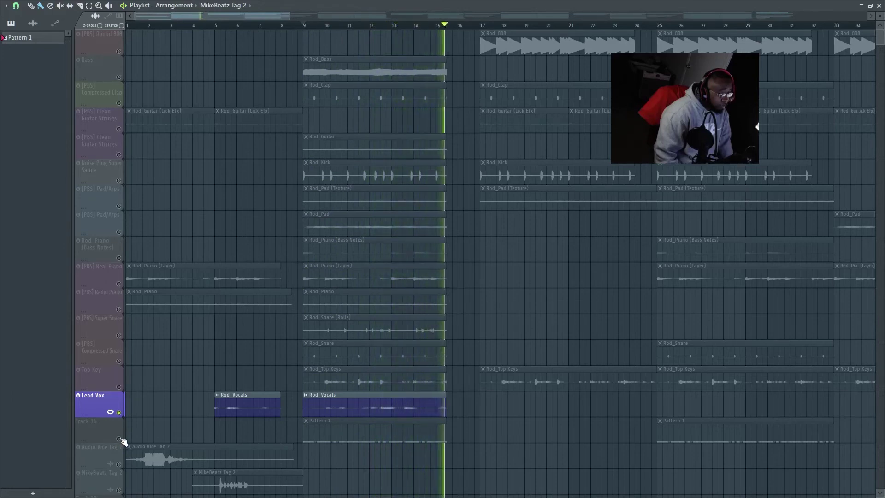
click(119, 438)
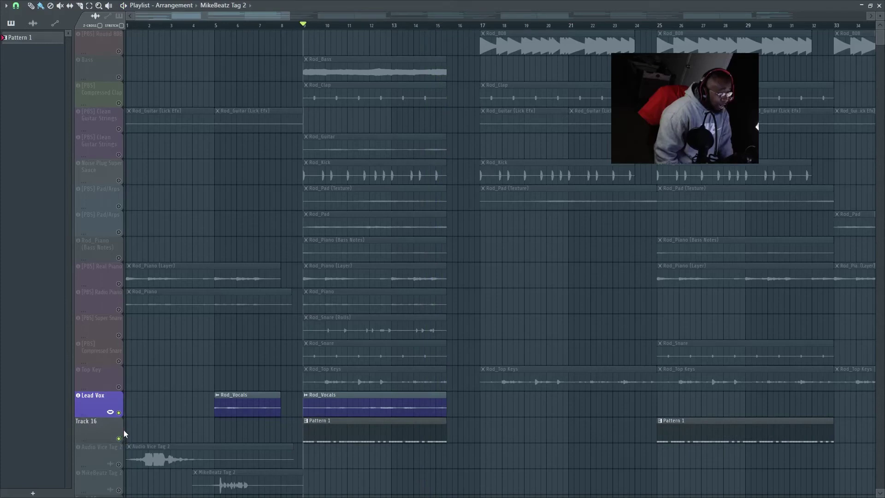
key(space)
Step: Solo the Audio Vice Tag 2 track and audition its tag from bar 1
click(123, 464)
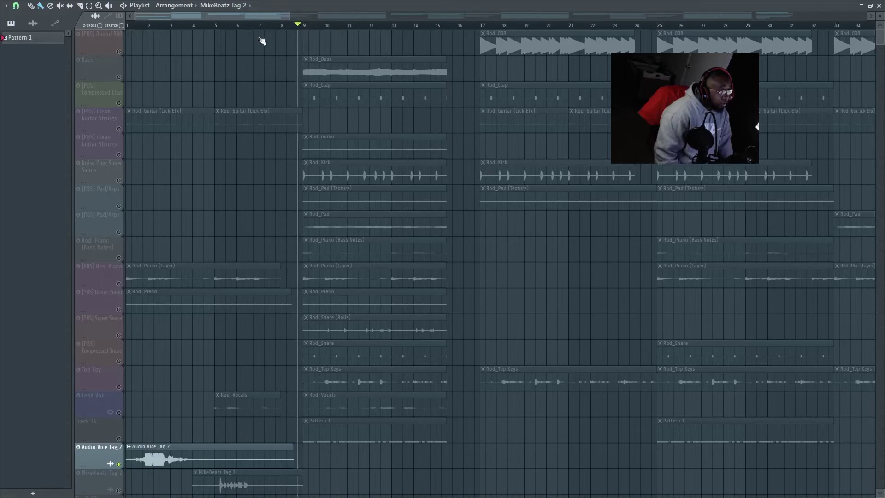
key(space)
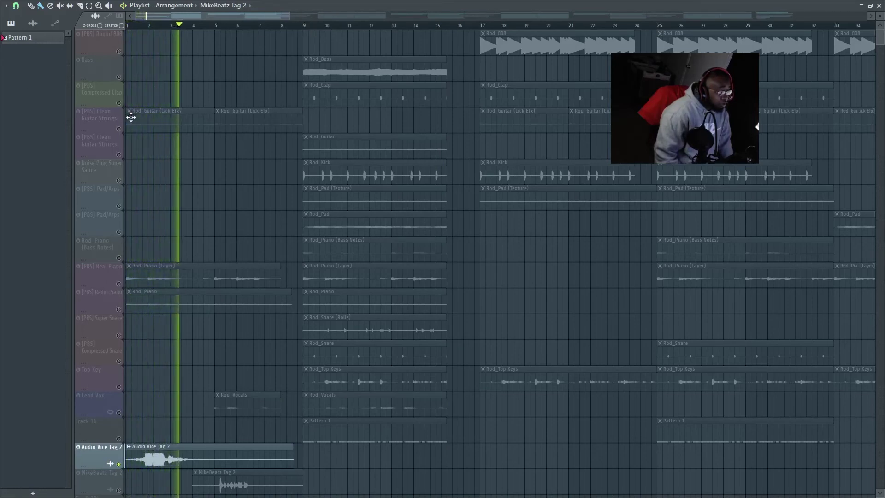
key(space)
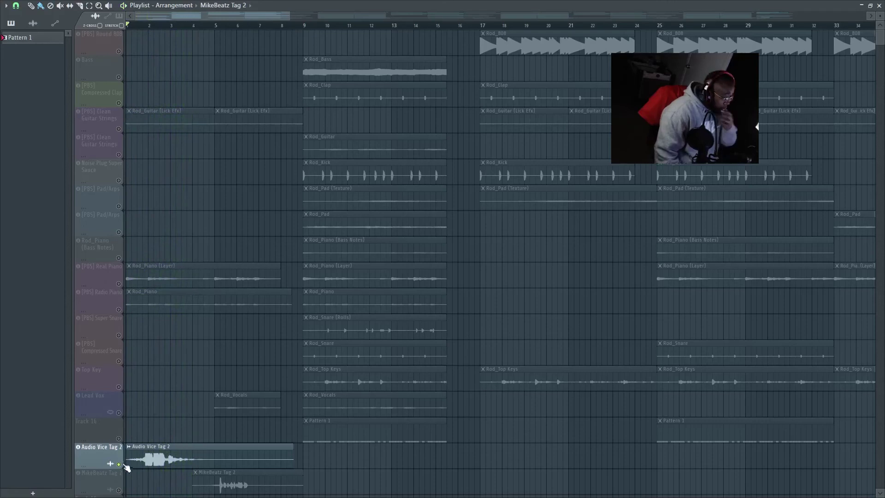
Step: Unsolo Audio Vice Tag 2 so all tracks sound, and play the hook from bar 9
right_click(120, 463)
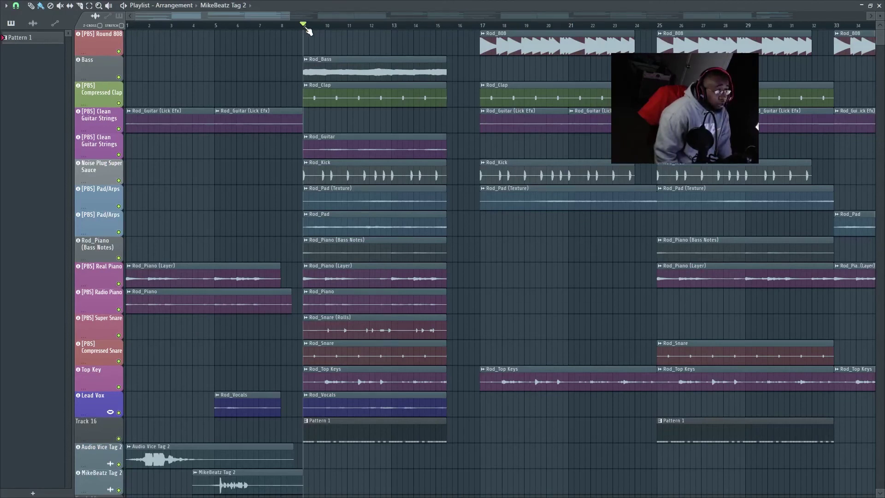
key(space)
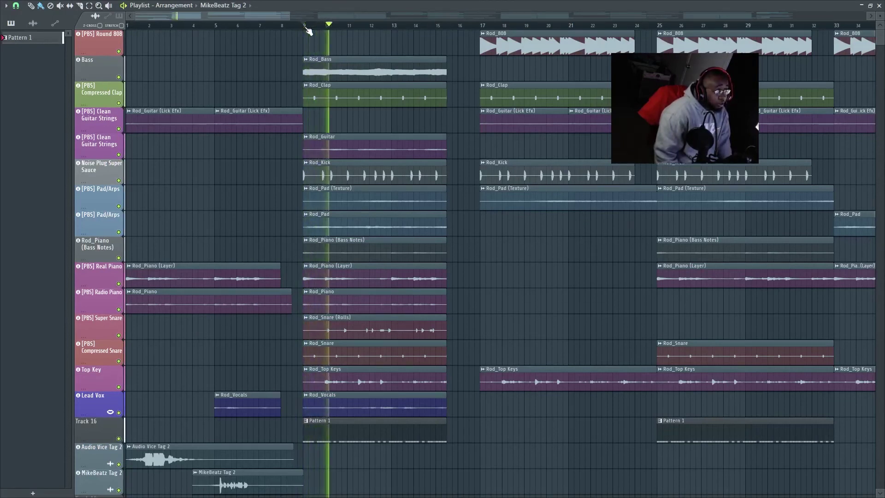